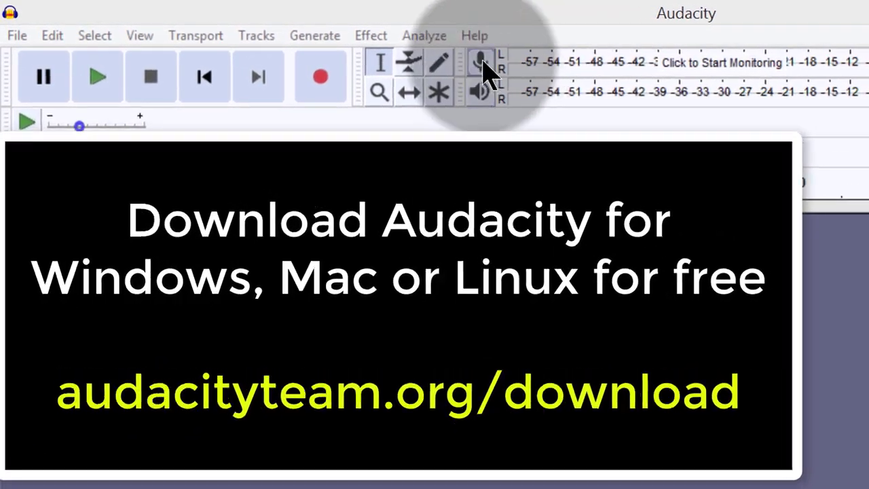
Step: Open About Audacity from the Help menu to show version 2.2.0
left_click(475, 36)
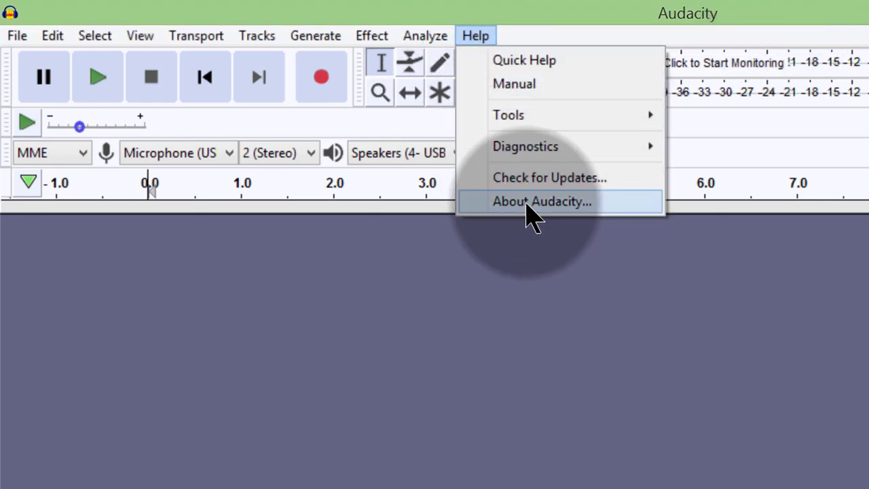
left_click(529, 204)
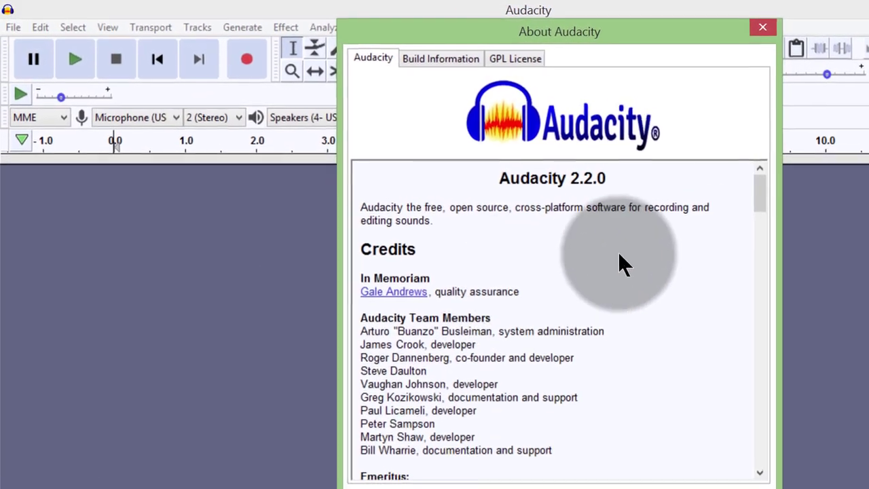
Step: Close the About dialog and confirm the USB microphone stays the recording device
left_click(782, 29)
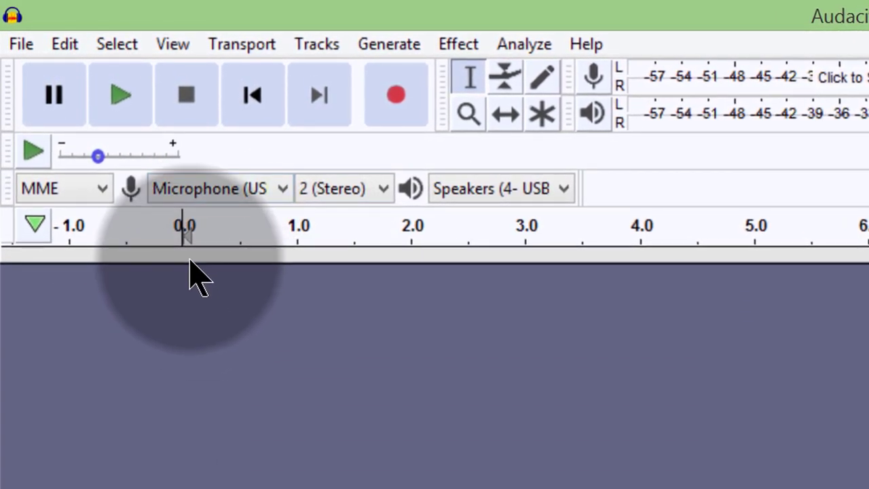
left_click(282, 188)
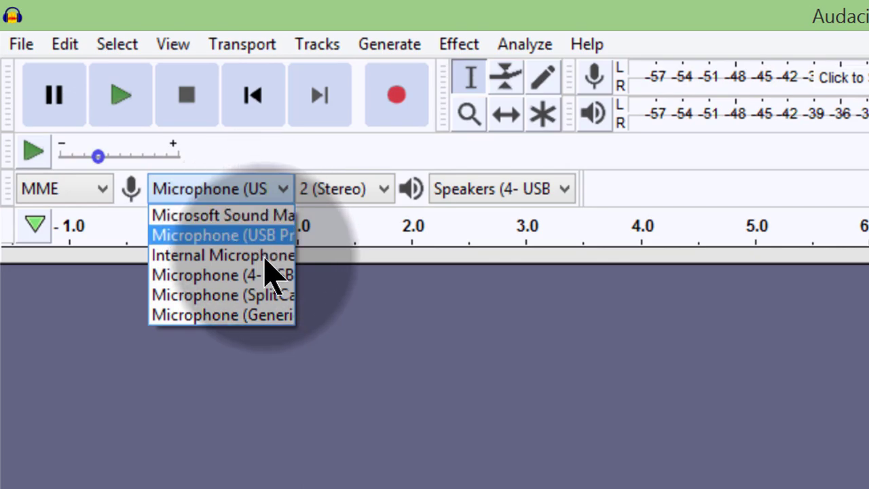
left_click(353, 326)
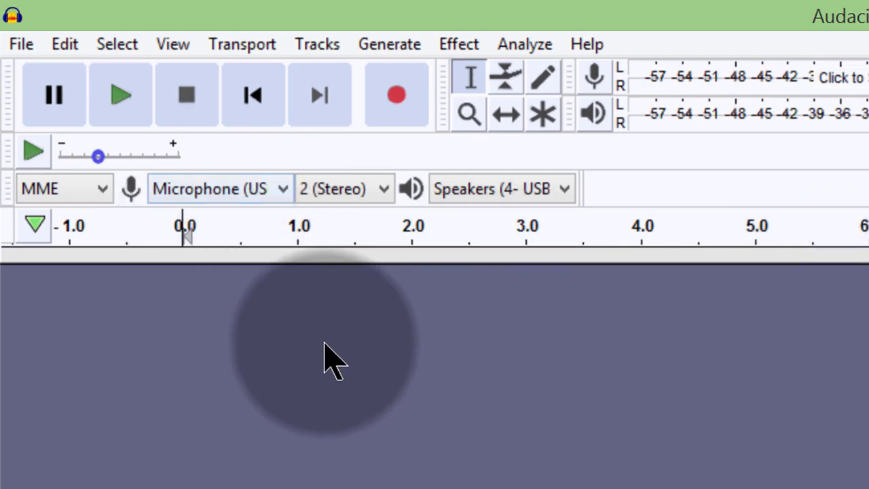
Step: Recheck the recording device list, then confirm USB speakers remain the playback device
left_click(284, 191)
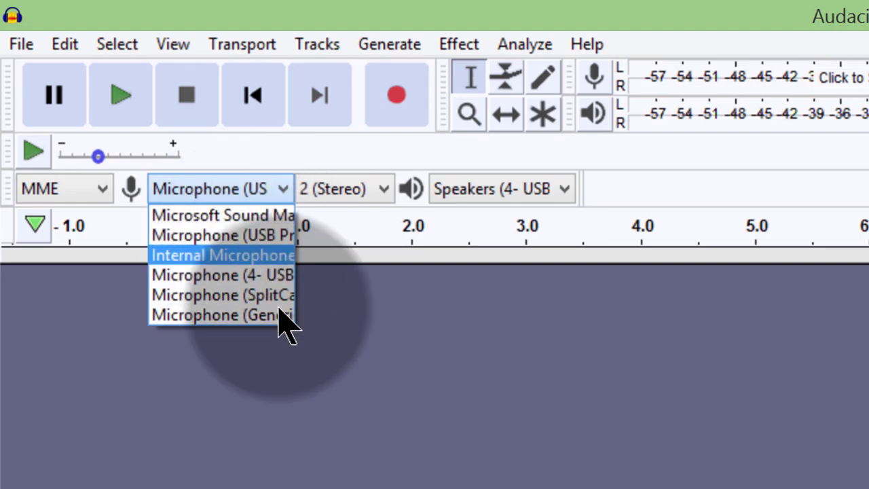
left_click(842, 244)
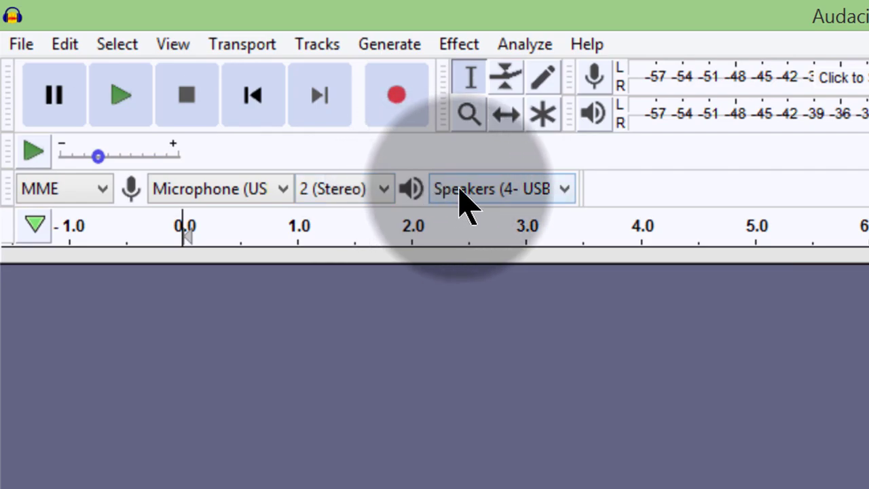
left_click(536, 192)
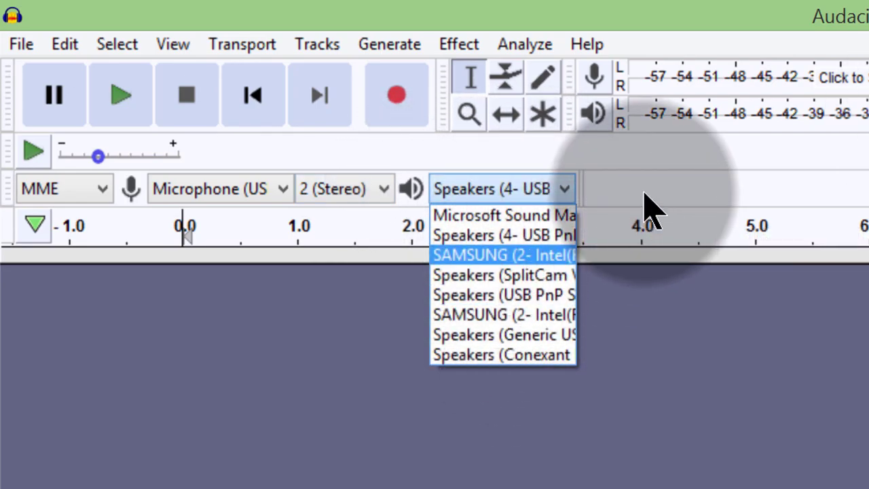
left_click(646, 211)
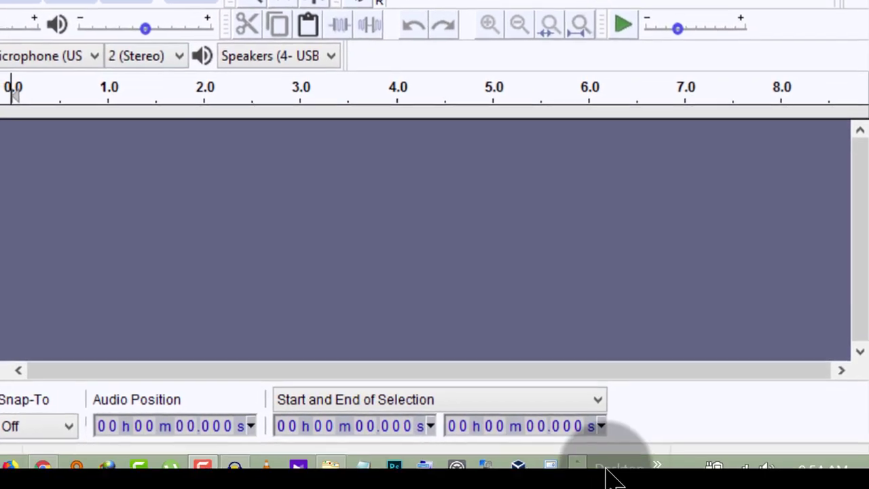
right_click(767, 467)
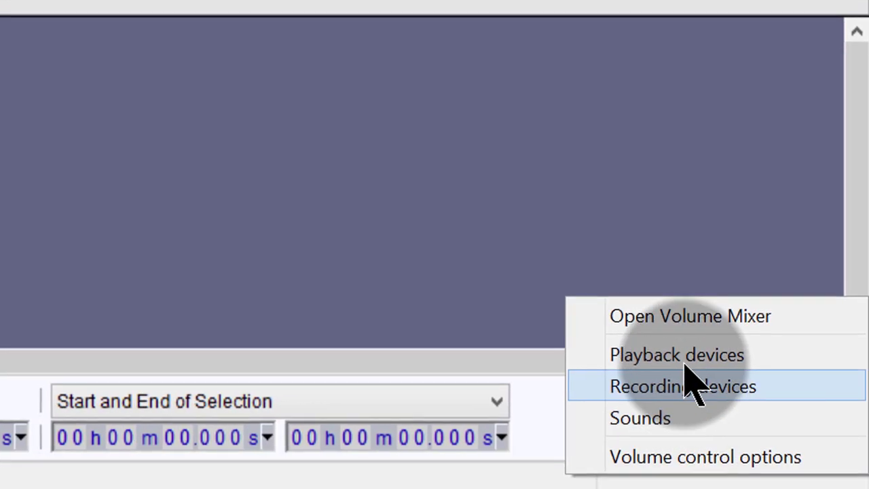
left_click(676, 354)
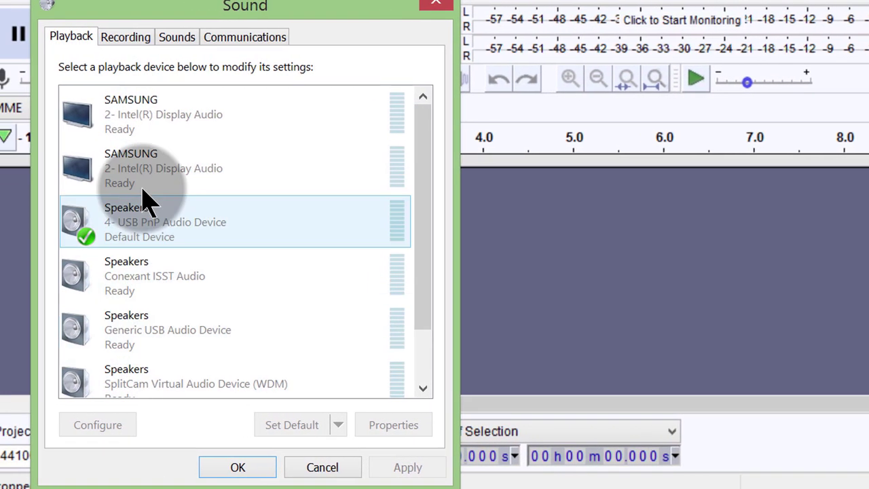
right_click(129, 163)
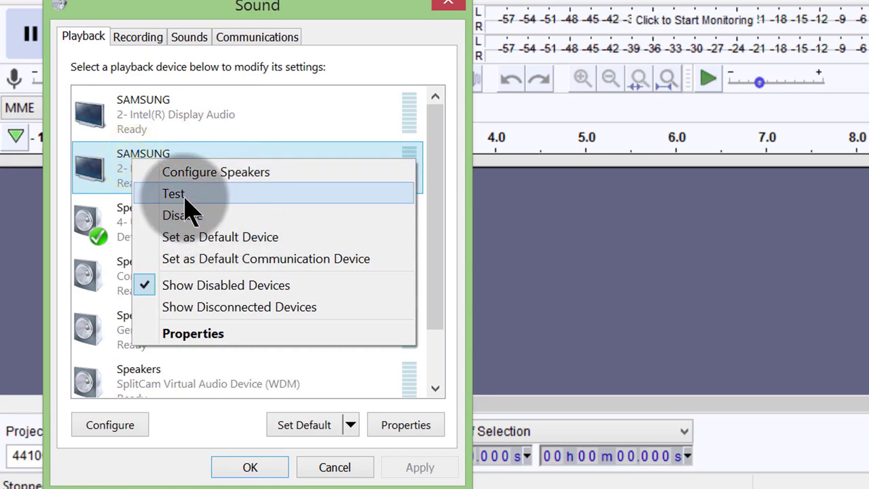
left_click(182, 195)
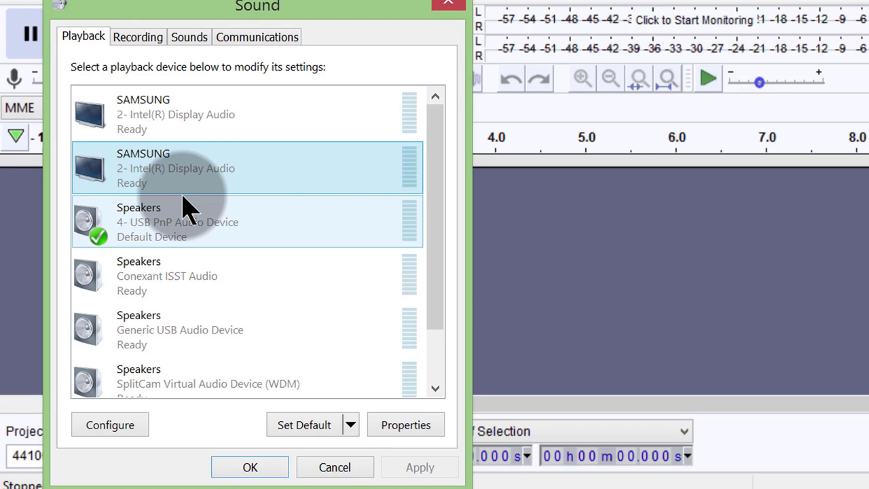
right_click(145, 156)
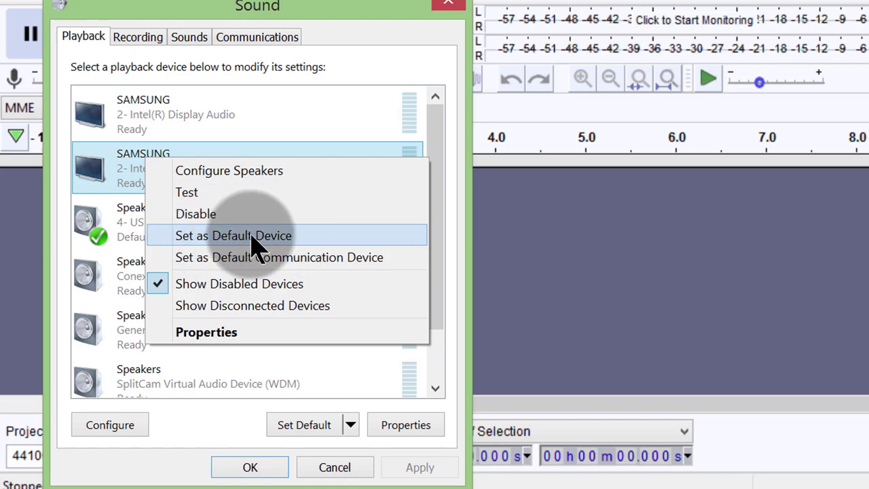
left_click(325, 470)
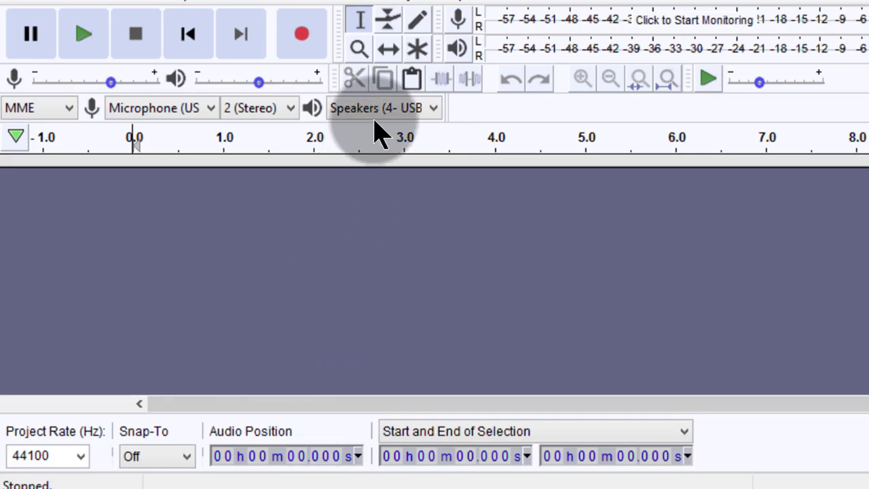
left_click(354, 109)
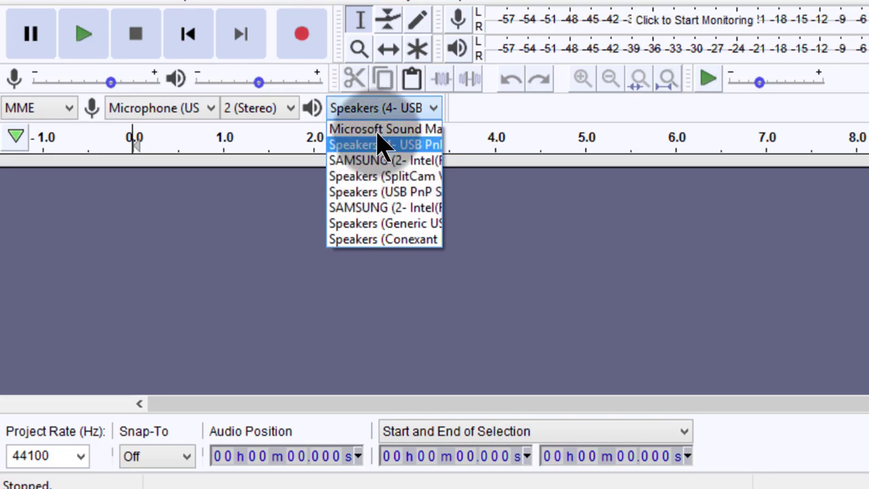
left_click(165, 152)
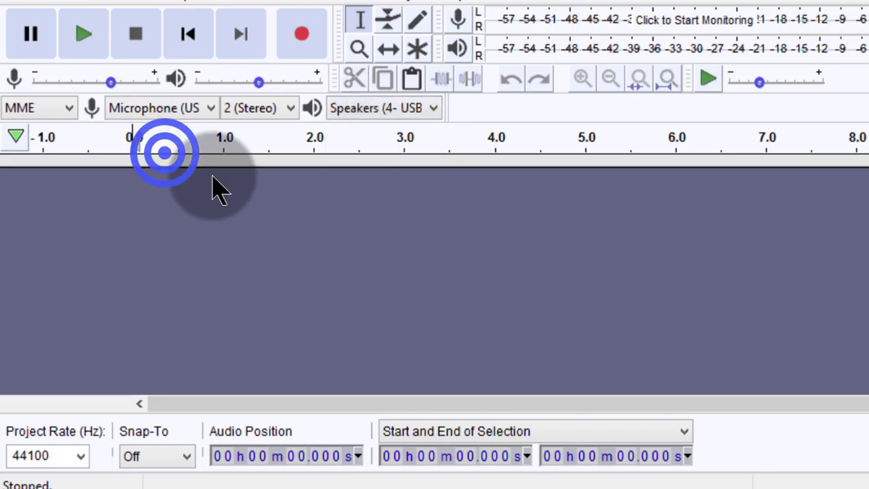
left_click(163, 109)
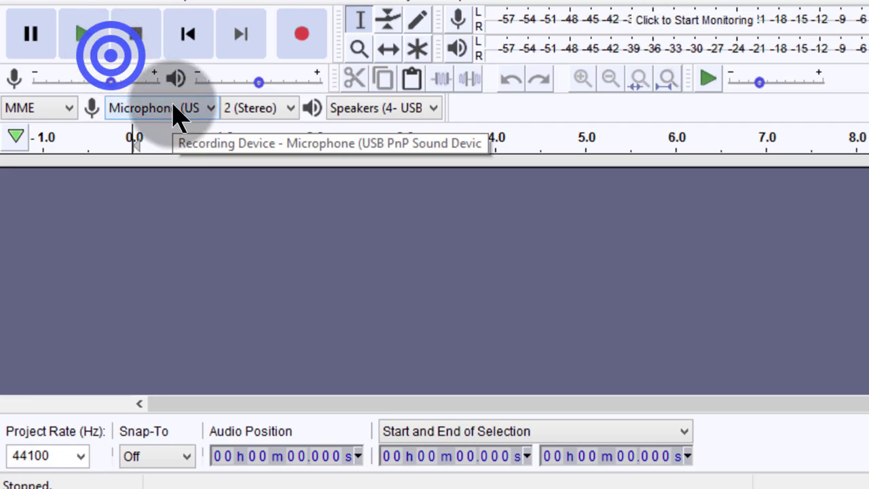
left_click(174, 139)
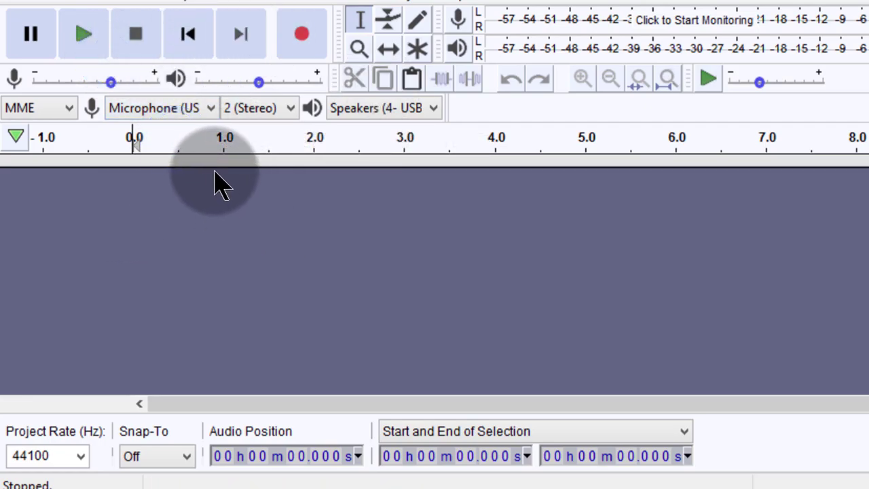